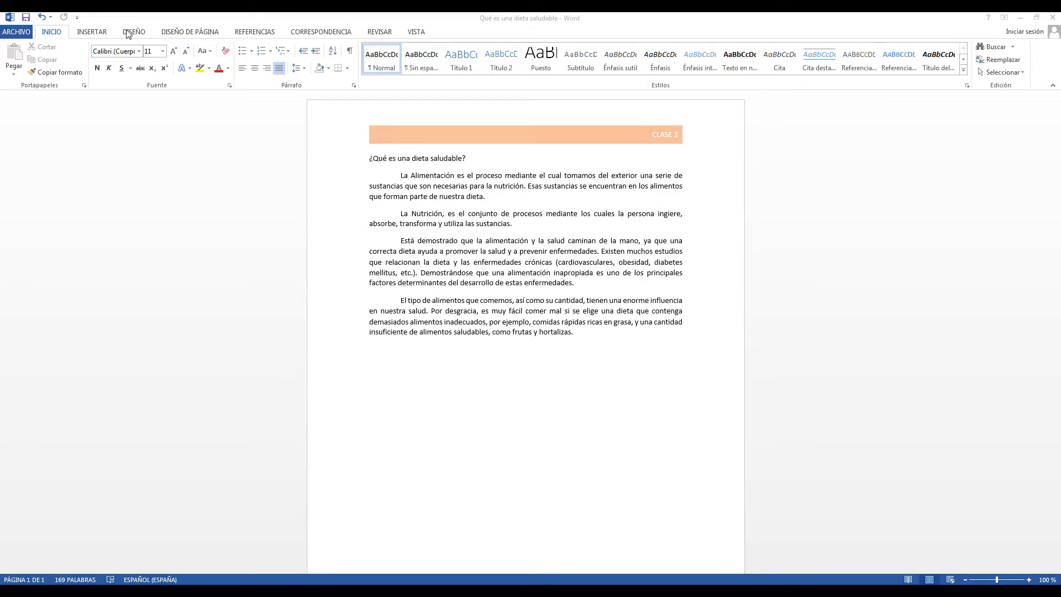
- Insert the picture "nutricion 1" at the end of the last paragraph and scale it down proportionally
left_click(104, 35)
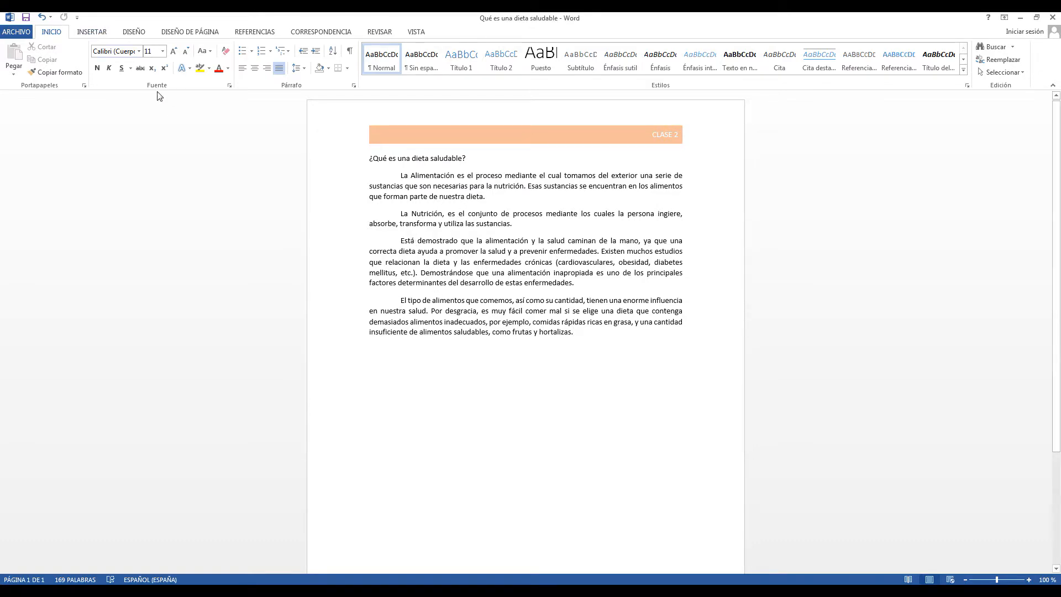
left_click(133, 56)
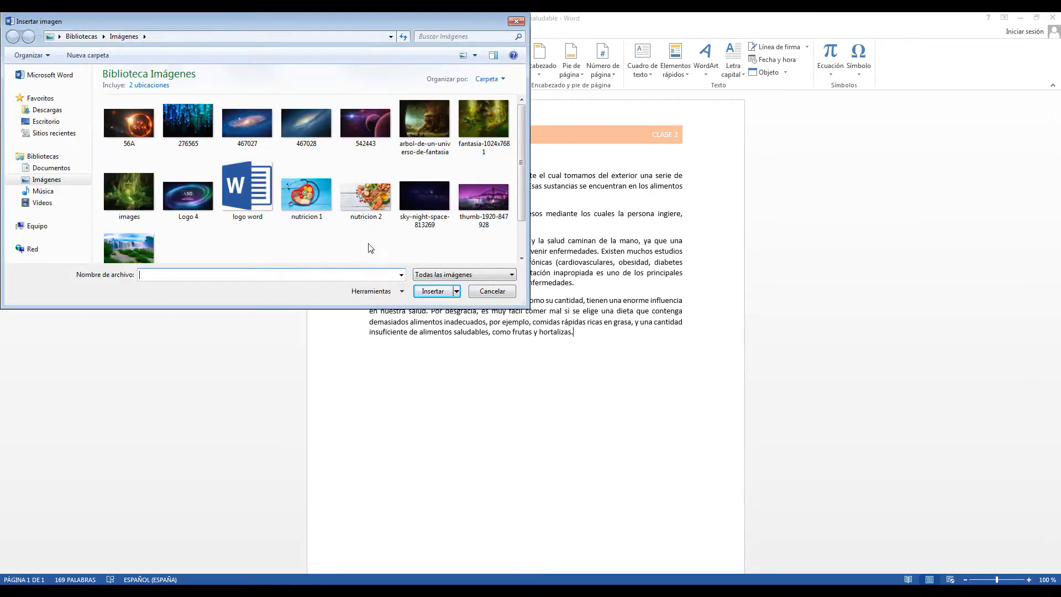
left_click(316, 195)
double_click(316, 196)
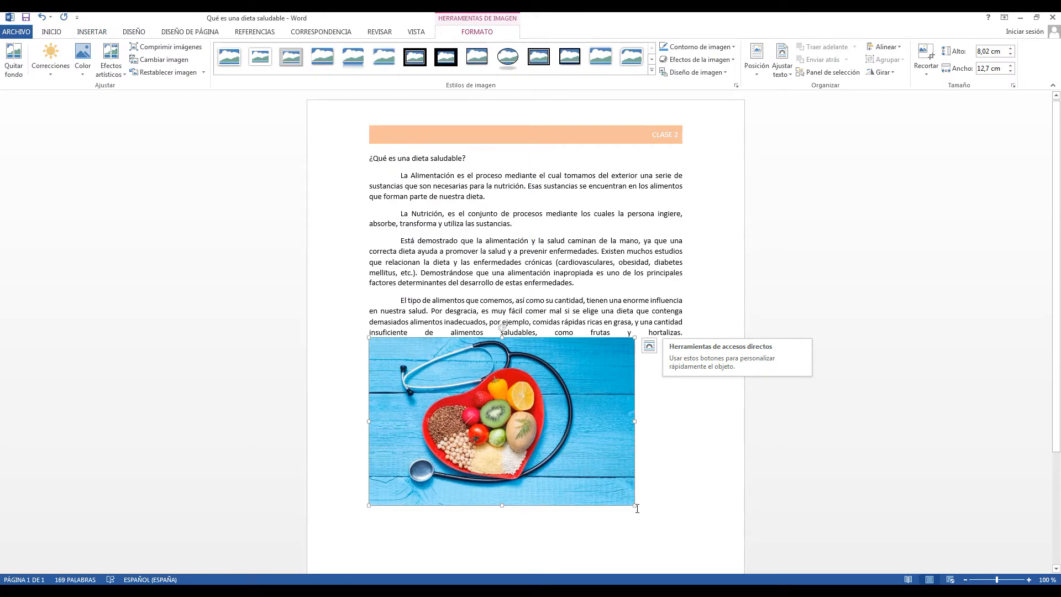
left_click_drag(634, 506, 531, 440)
left_click(603, 386)
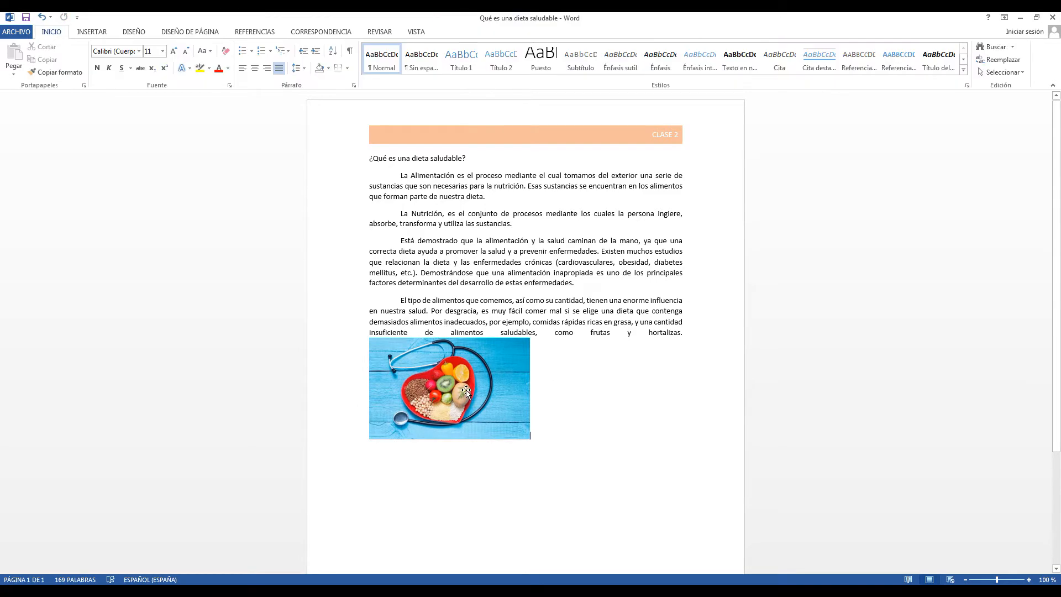
- Try to move the inline picture into the paragraph beginning "La Nutrición", and undo the move
left_click_drag(447, 370, 516, 232)
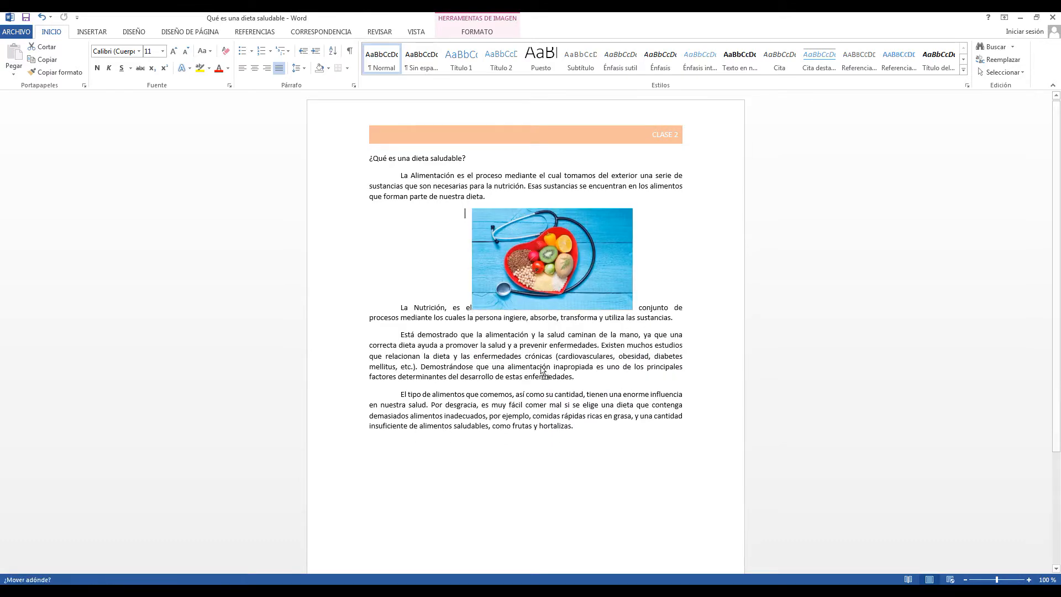
key("ctrl+z")
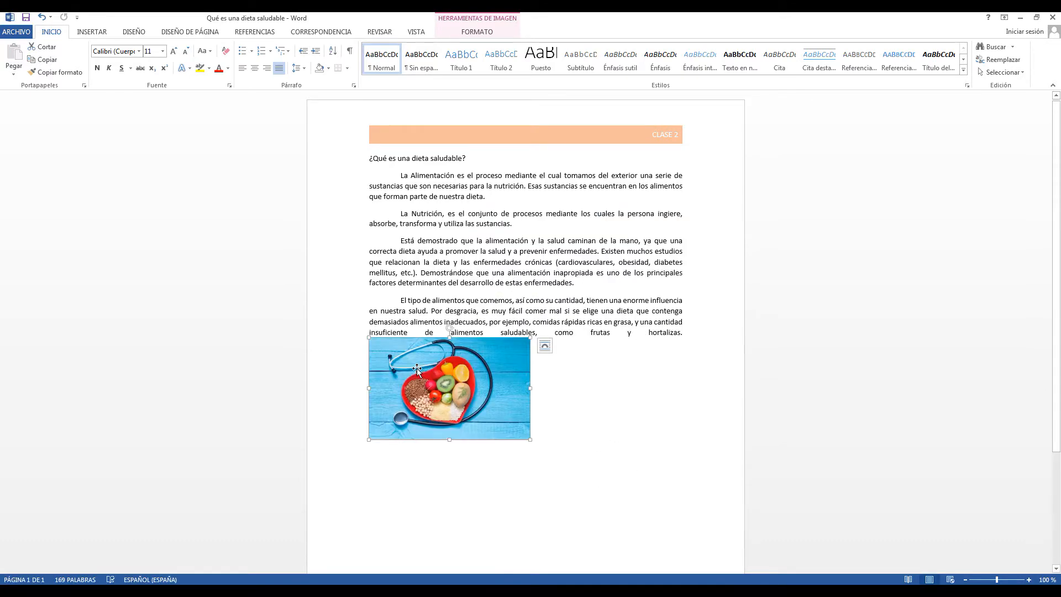
left_click(489, 250)
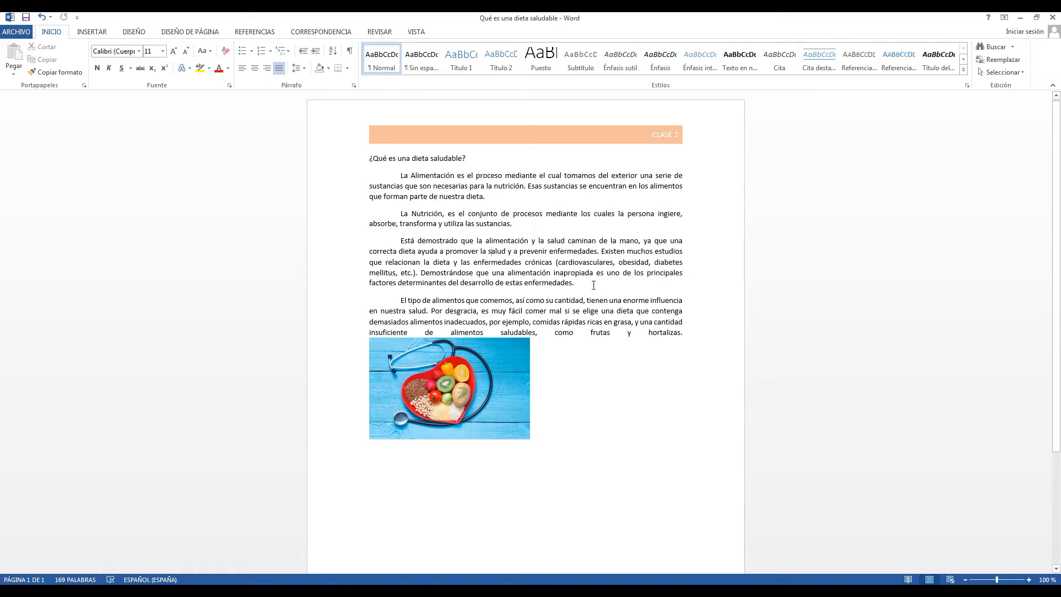
- Set the paragraph beginning "Está demostrado" to a 5 cm left indent with the special indent set to (ninguno)
left_click_drag(579, 281, 400, 242)
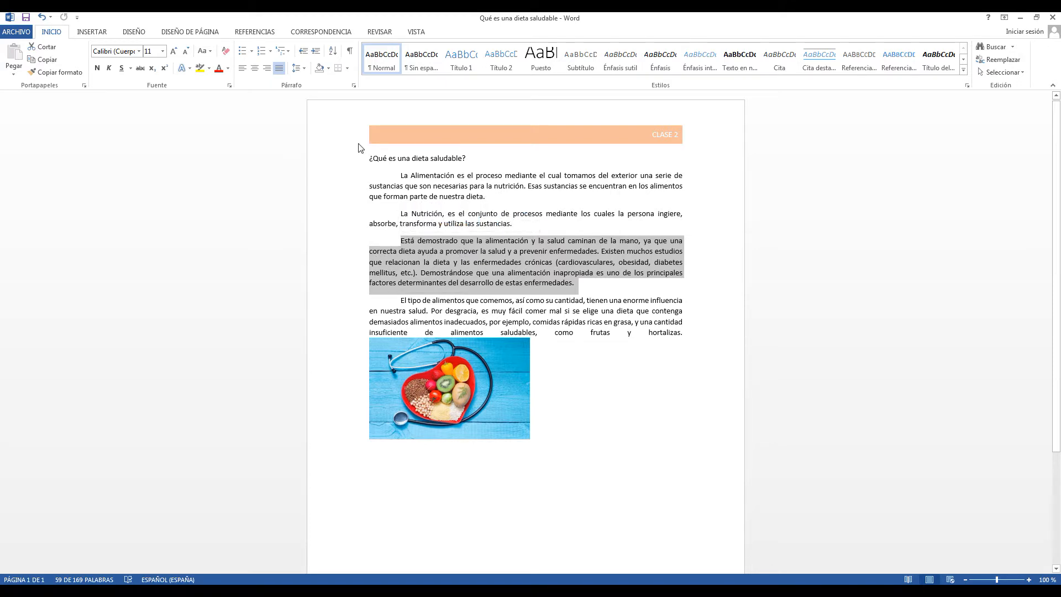
left_click(354, 86)
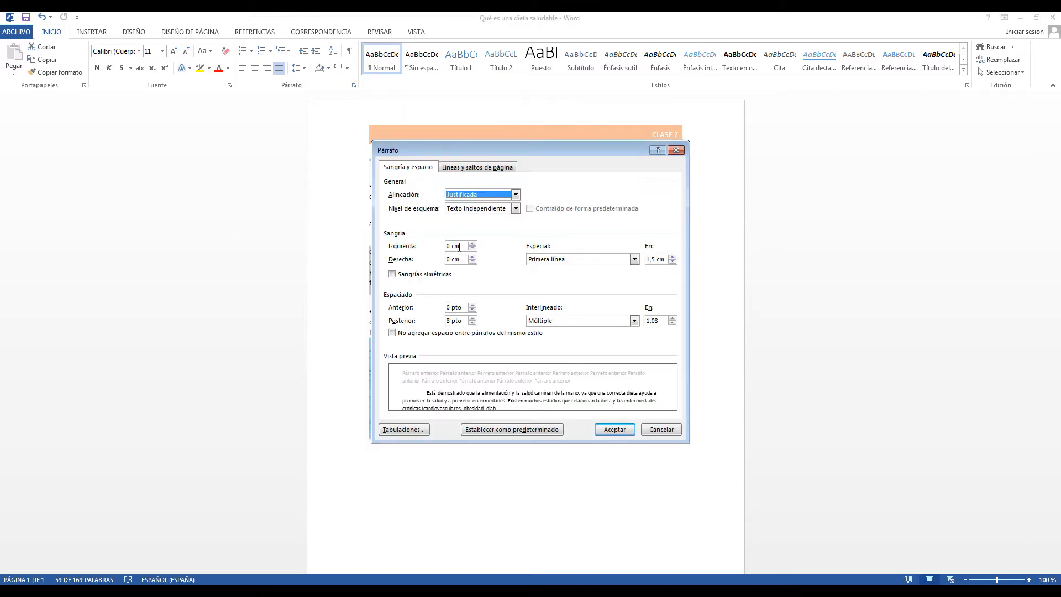
left_click_drag(461, 246, 429, 250)
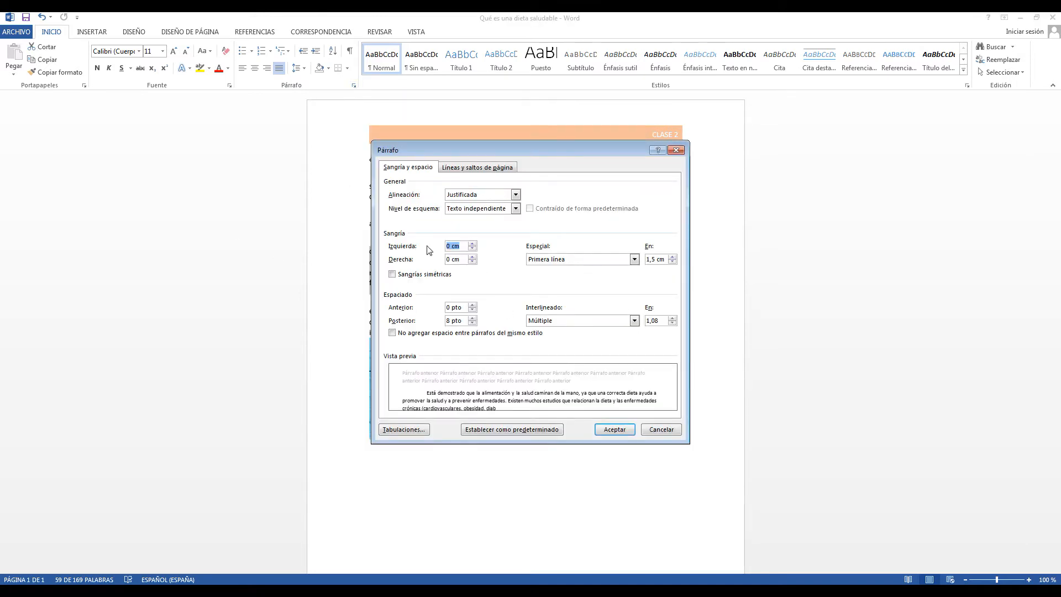
type("5")
left_click(557, 259)
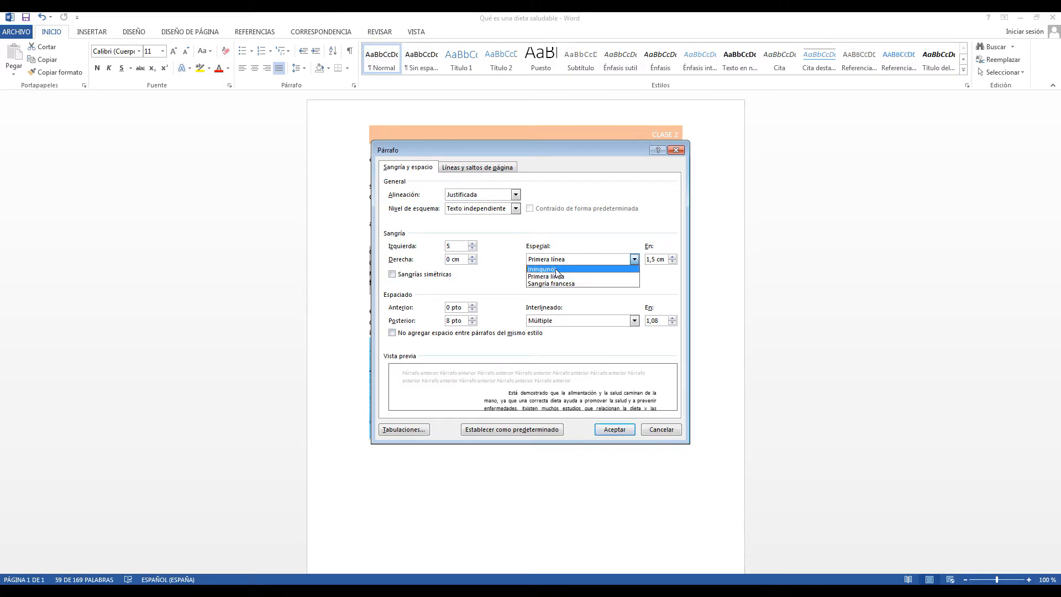
left_click(556, 269)
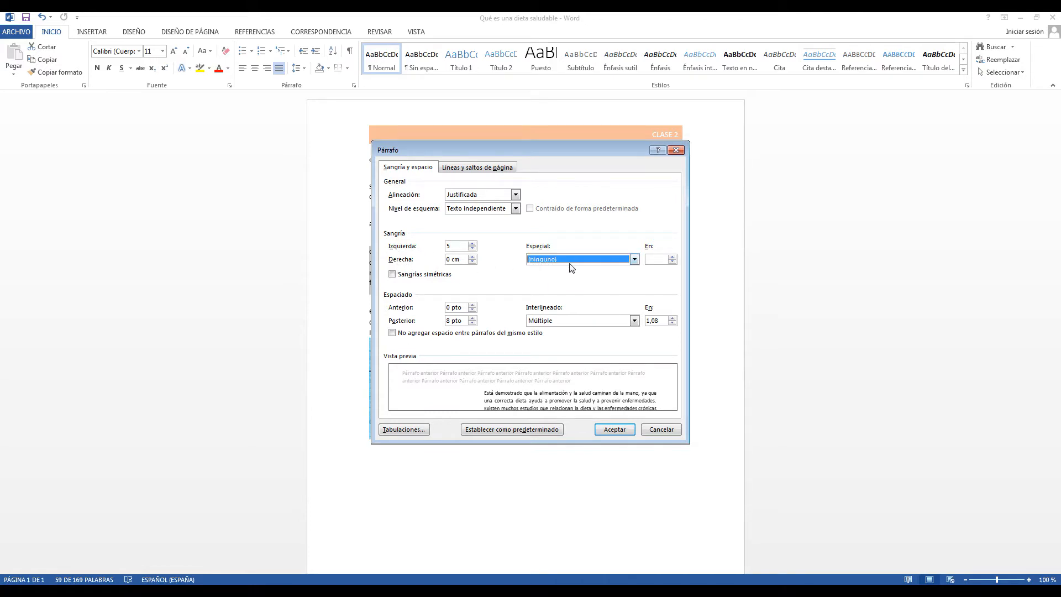
left_click(606, 436)
left_click(594, 403)
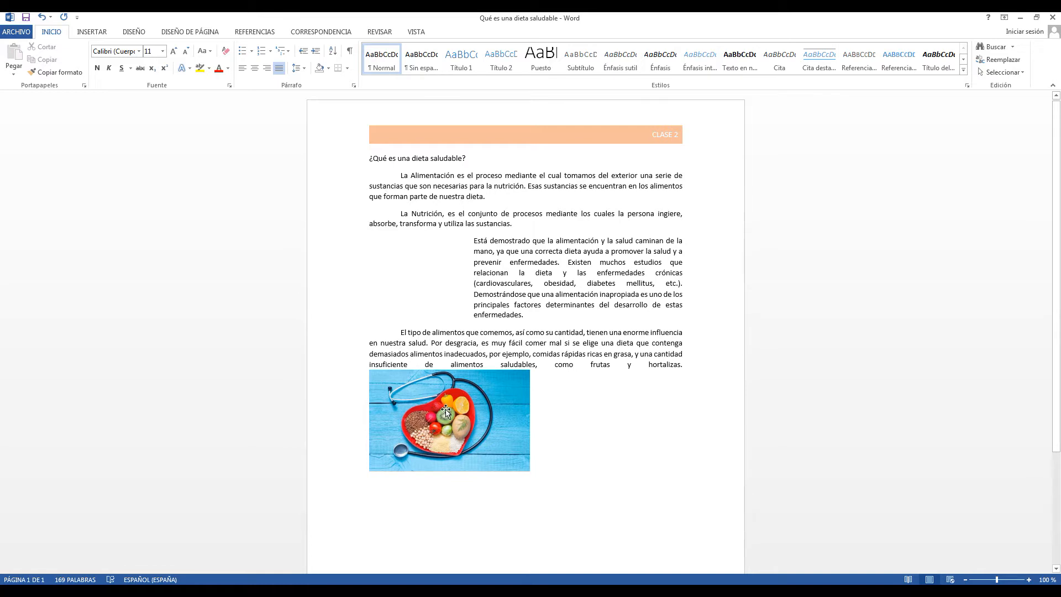
- Scale the heart-plate picture down further and set its text wrapping to Delante del texto
left_click(506, 439)
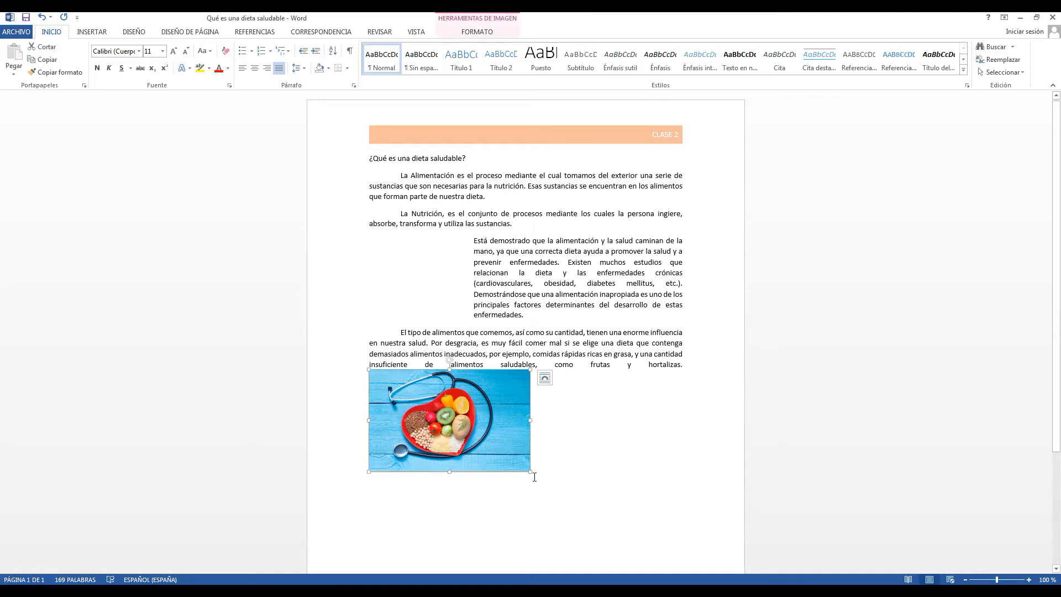
left_click_drag(531, 471, 474, 390)
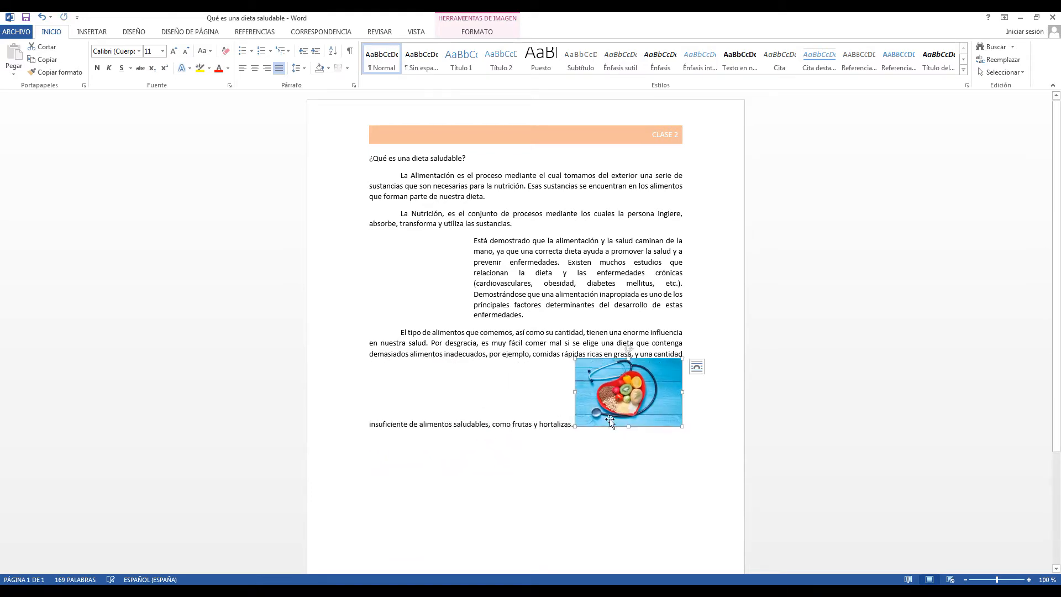
mouse_move(617, 393)
left_mouse_down()
mouse_move(535, 327)
mouse_move(559, 319)
mouse_move(607, 406)
mouse_move(618, 391)
left_mouse_up()
left_click(697, 367)
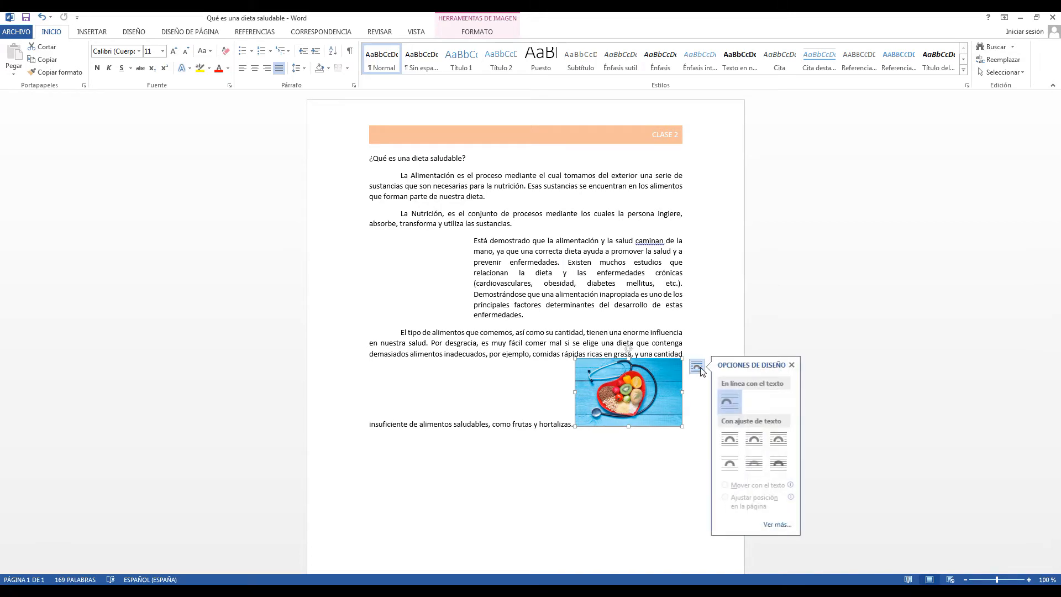
left_click(778, 466)
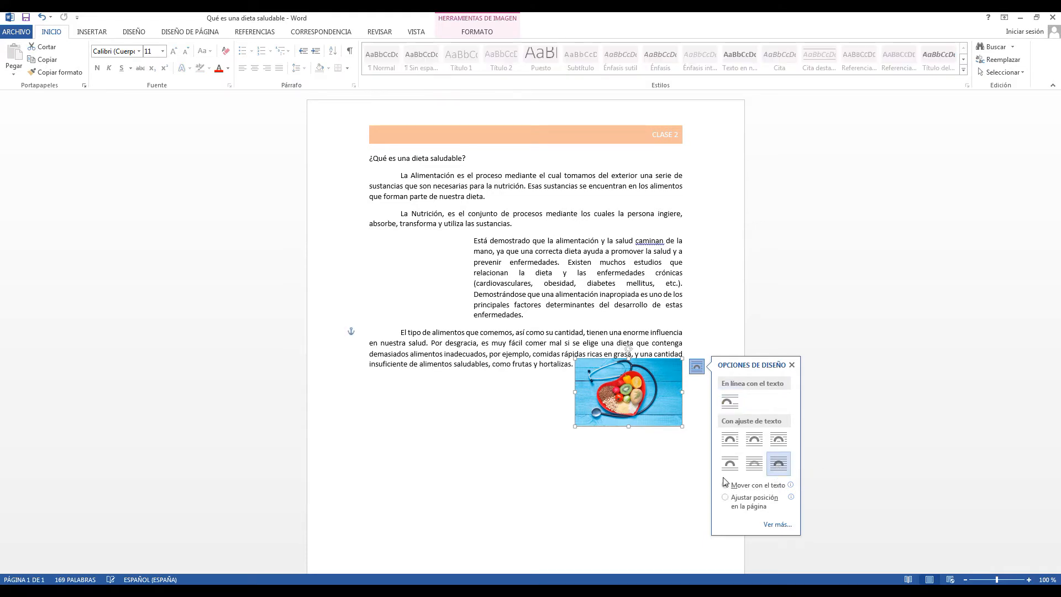
- Place the heart-plate picture in the indented gap beside the "Está demostrado" paragraph and stretch its height to about 3.92 cm
left_click_drag(623, 387, 369, 275)
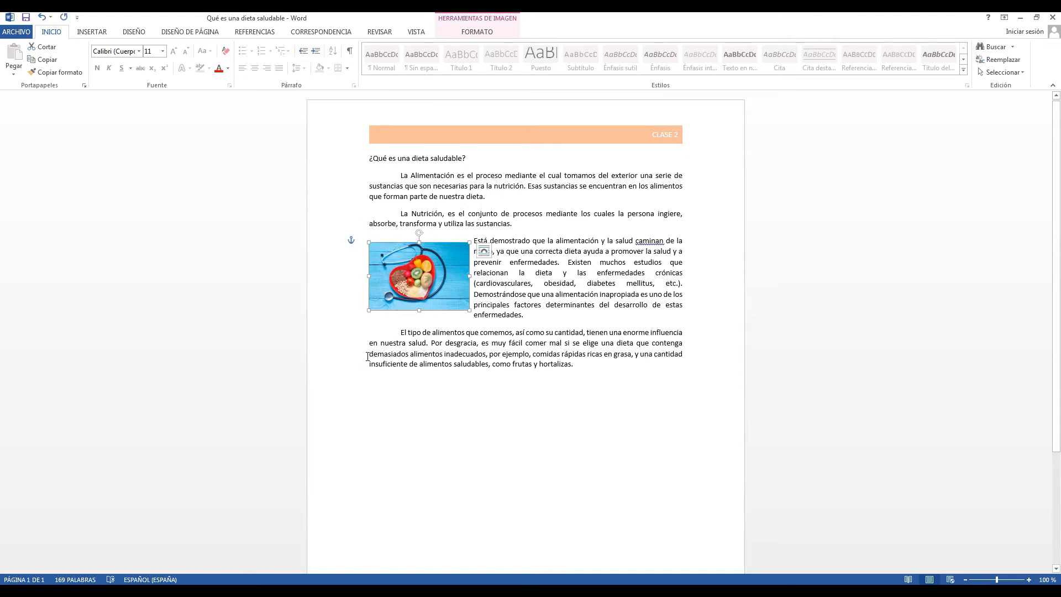
left_click_drag(418, 310, 418, 318)
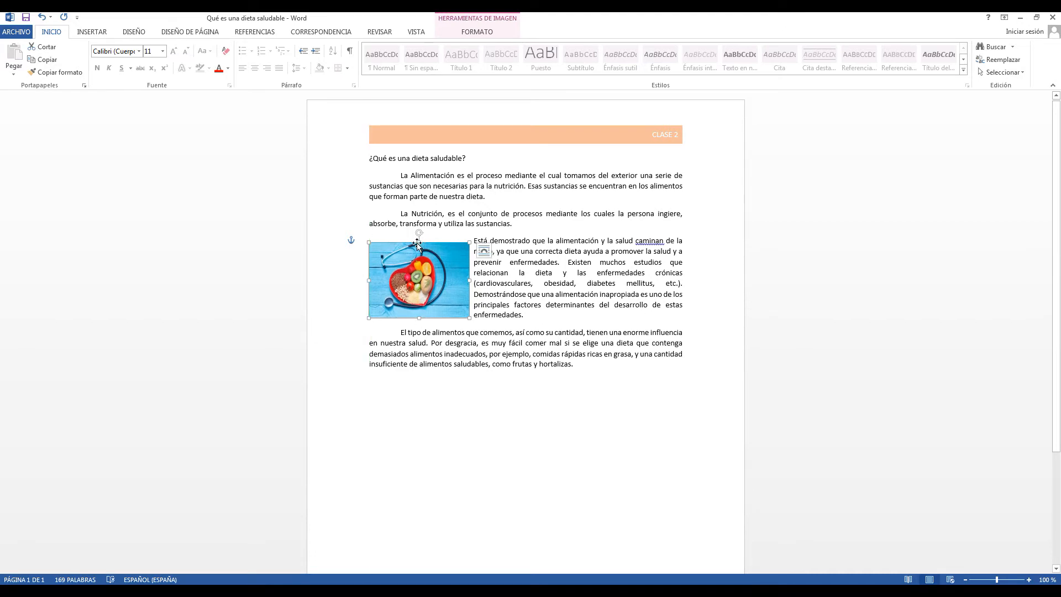
left_click_drag(419, 241, 418, 236)
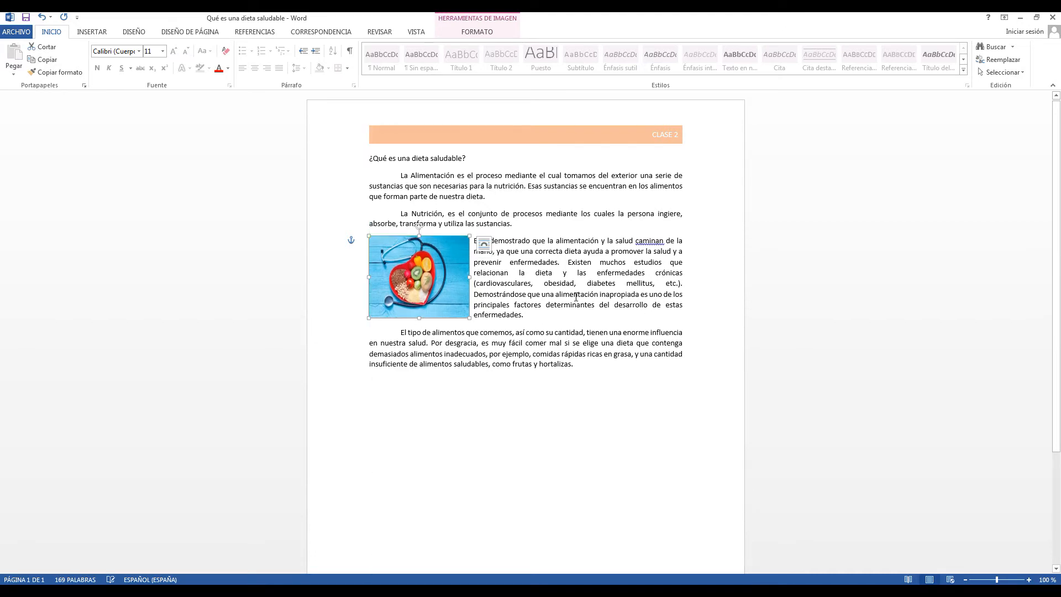
left_click(576, 297)
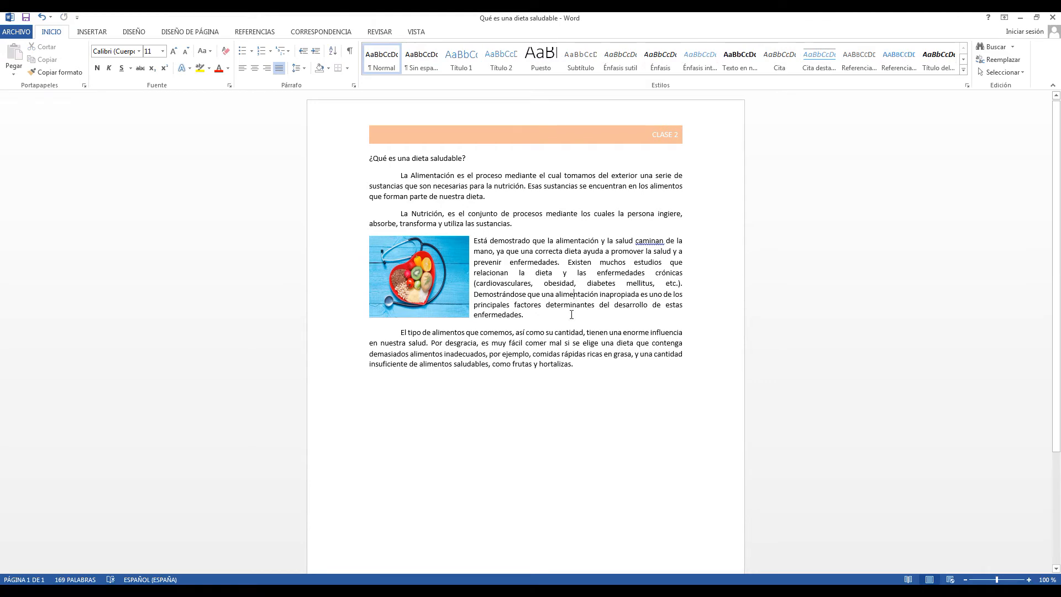
- Examine the text wrapping options offered for the heart-plate picture
left_click(437, 268)
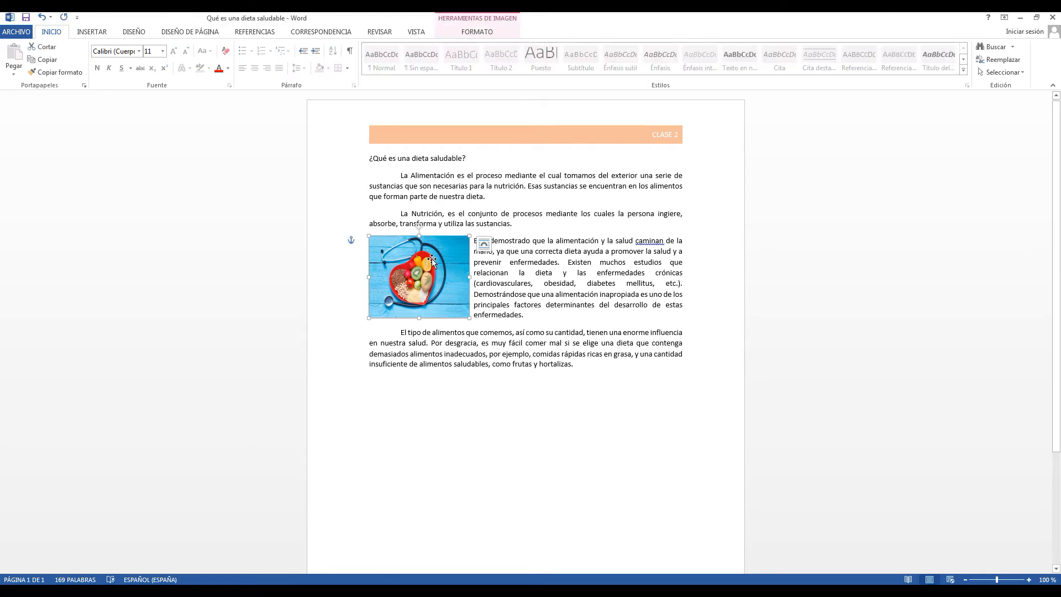
left_click(484, 243)
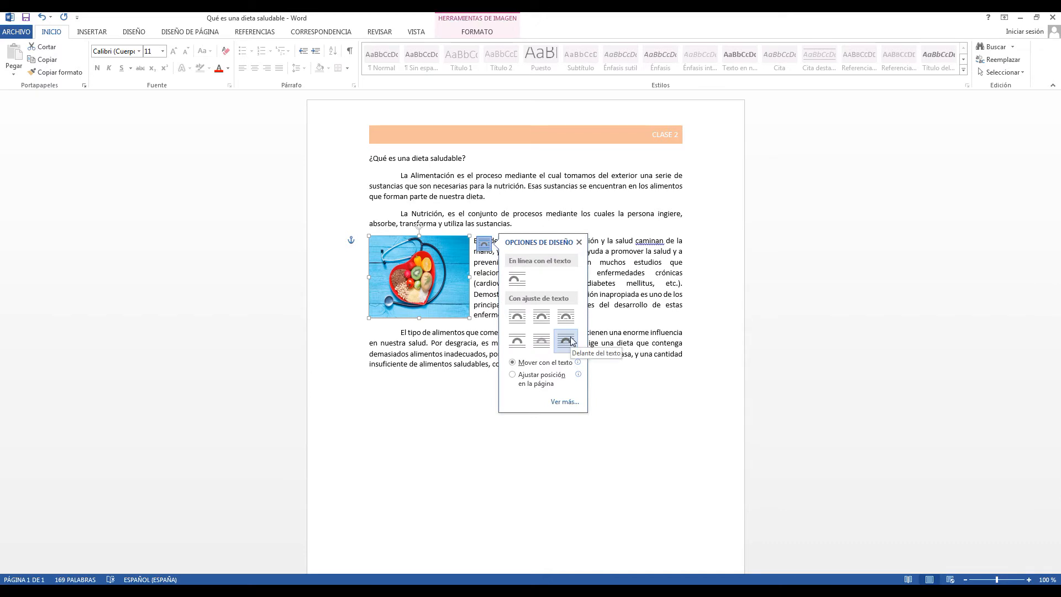
left_click(479, 25)
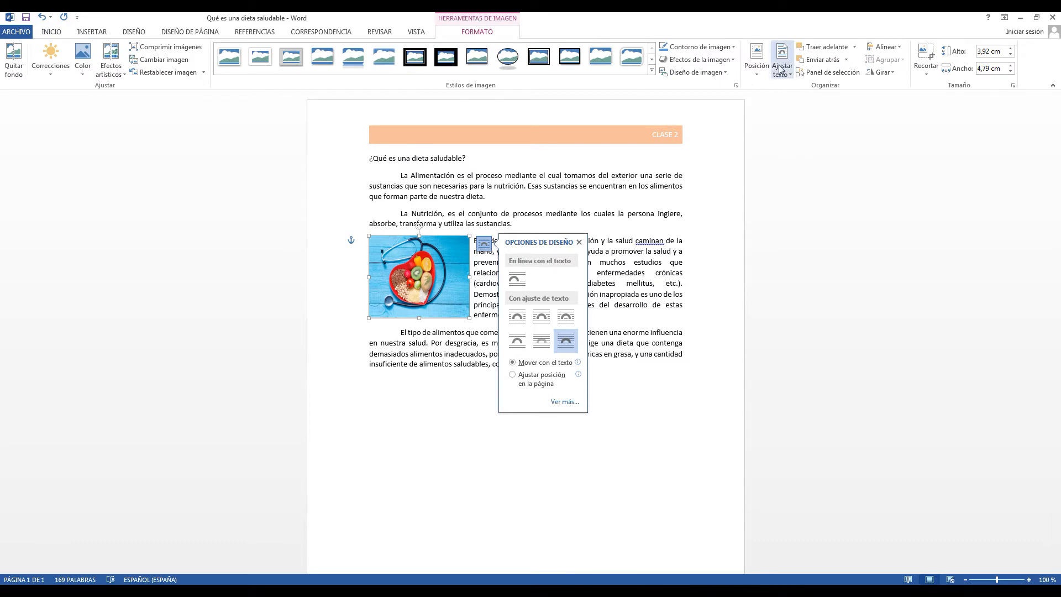
left_click(784, 78)
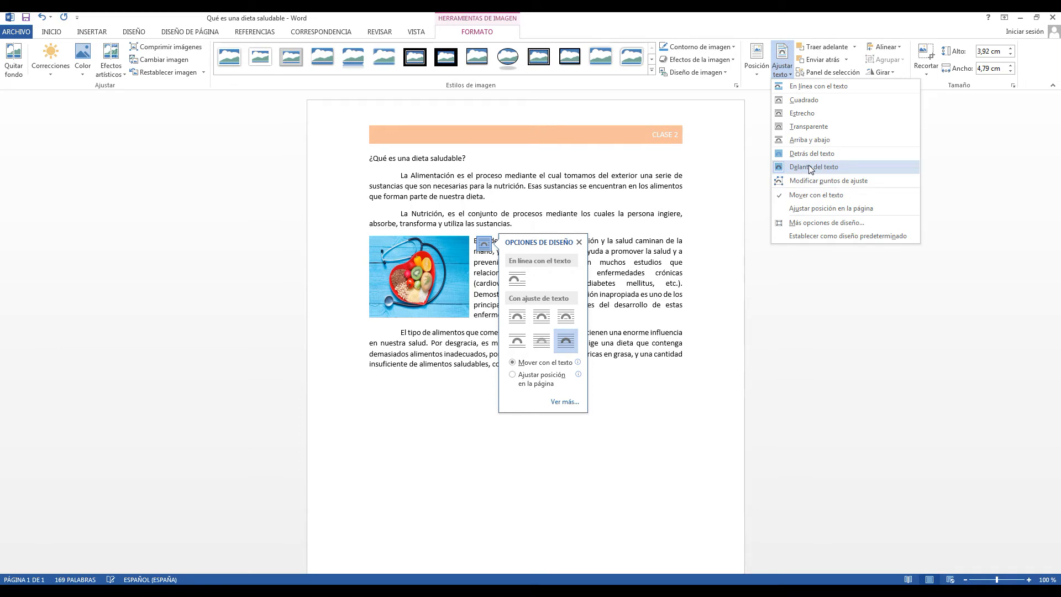
left_click(460, 362)
left_click(471, 388)
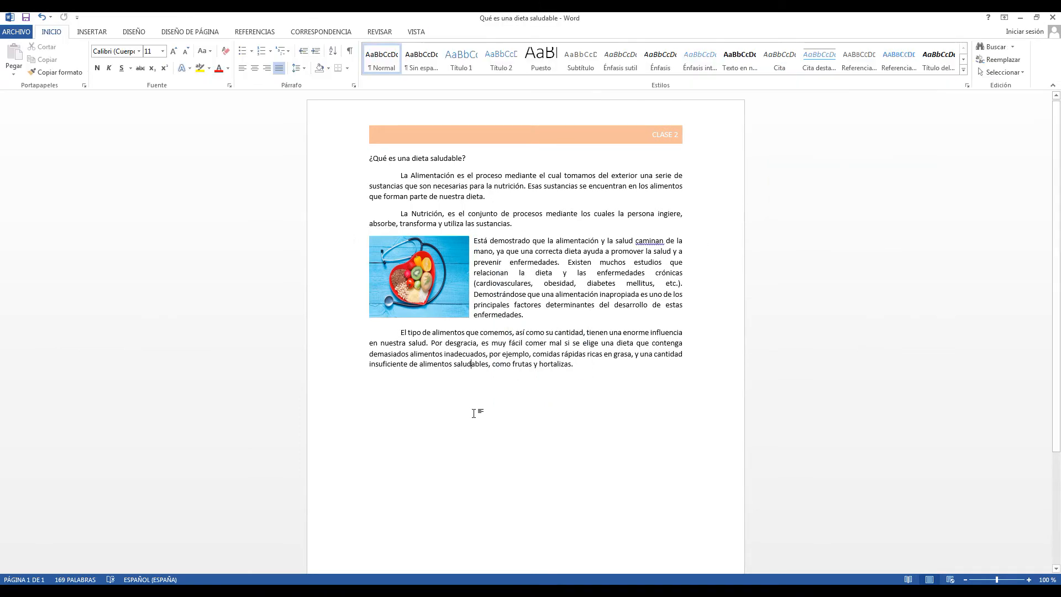
- Insert the picture "nutricion 2" at the end of the last paragraph and scale it down to about 3.28 by 6.14 cm
left_click(581, 399)
left_click(92, 32)
left_click(133, 56)
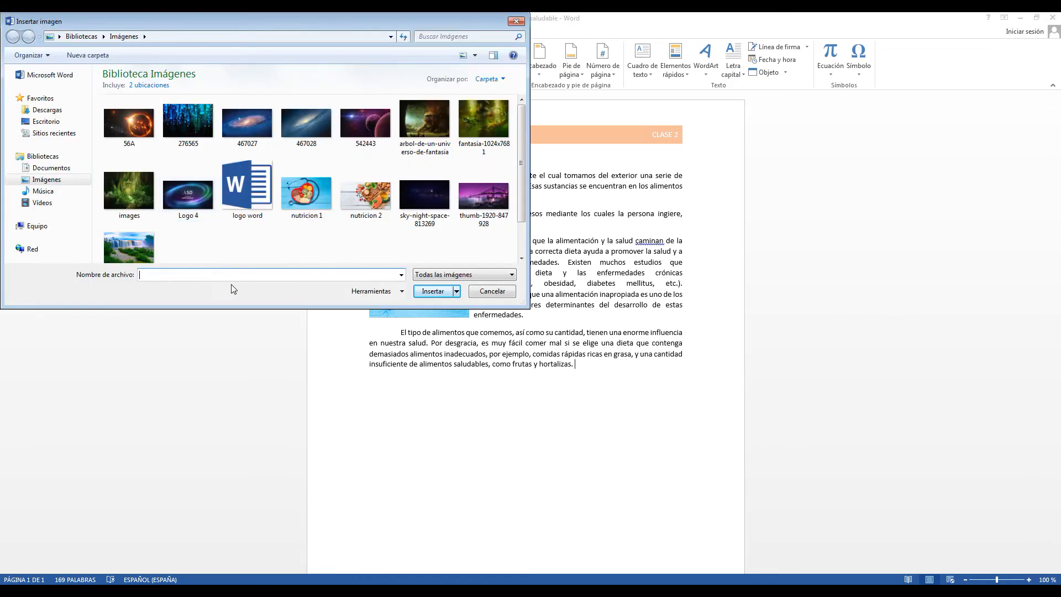
double_click(366, 194)
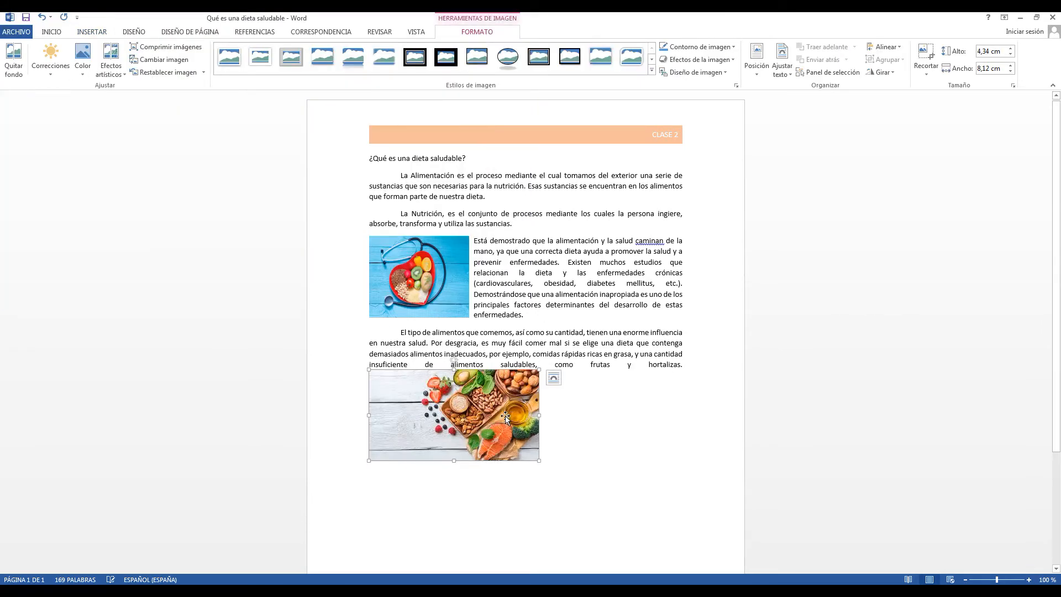
left_click_drag(539, 461, 497, 438)
left_click(589, 420)
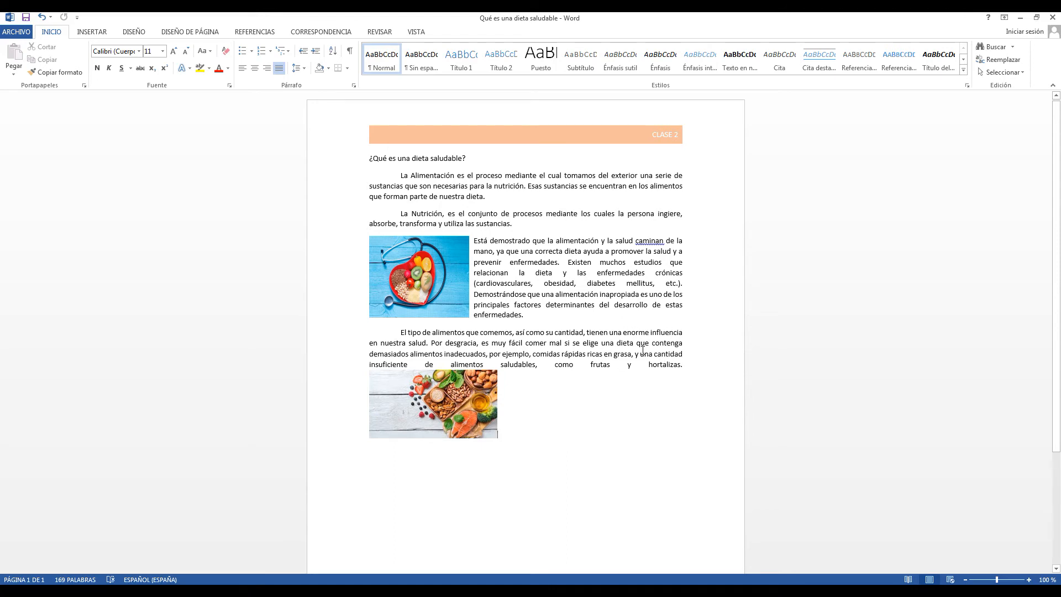
- Set the "nutricion 2" picture's text wrapping to Cuadrado and place it against the right margin beside the last paragraph
left_click(445, 389)
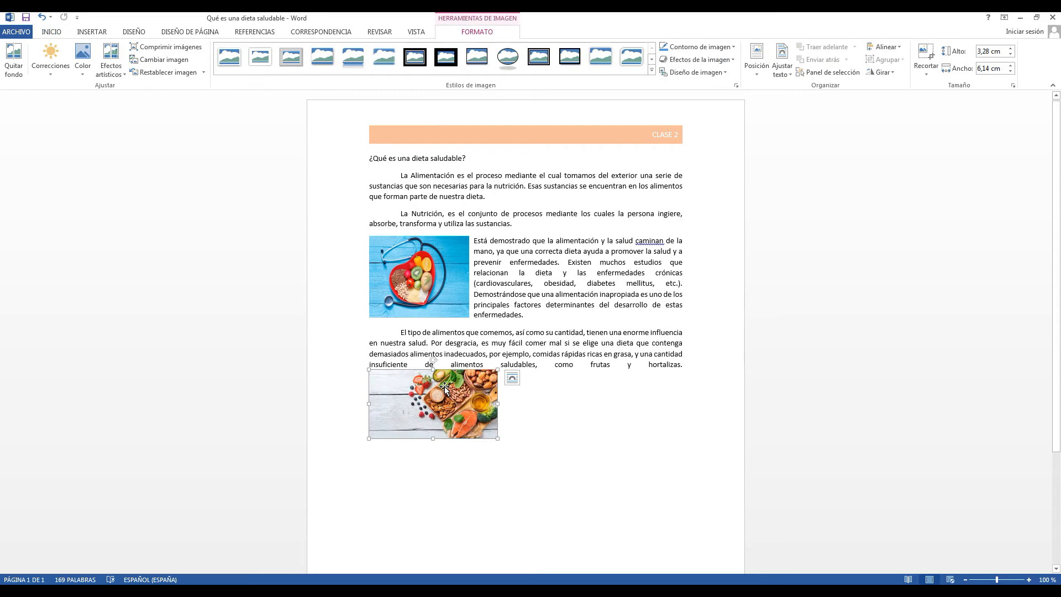
left_click(512, 379)
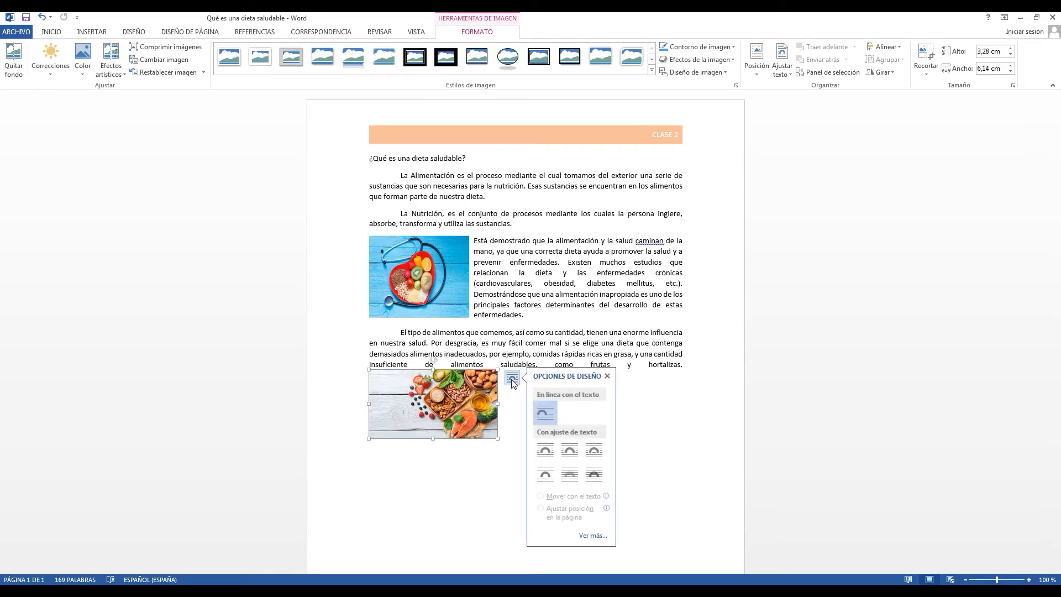
left_click(546, 453)
left_click_drag(431, 408, 573, 435)
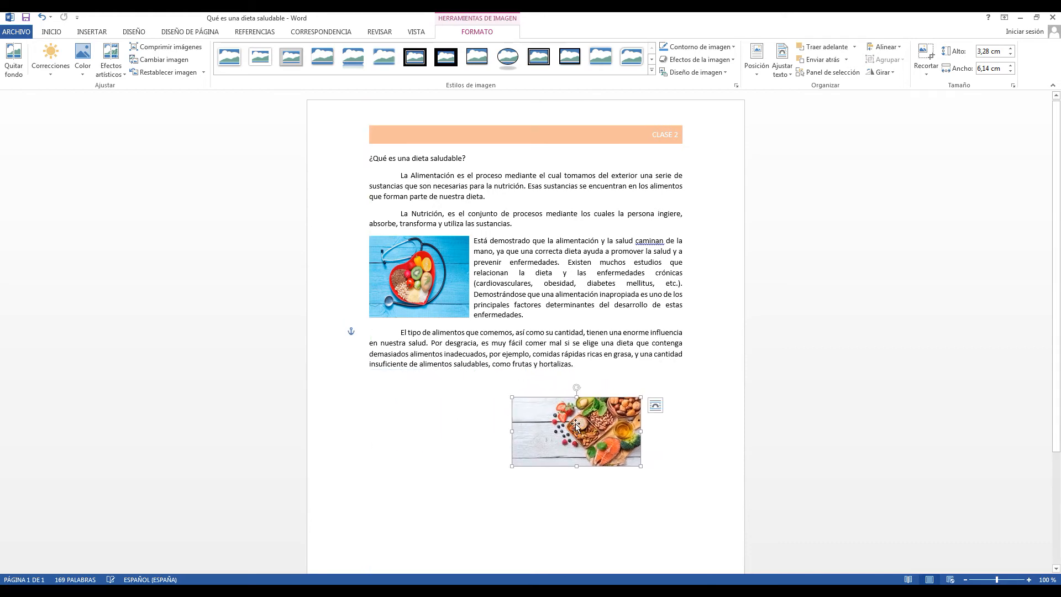
left_click_drag(577, 424, 537, 362)
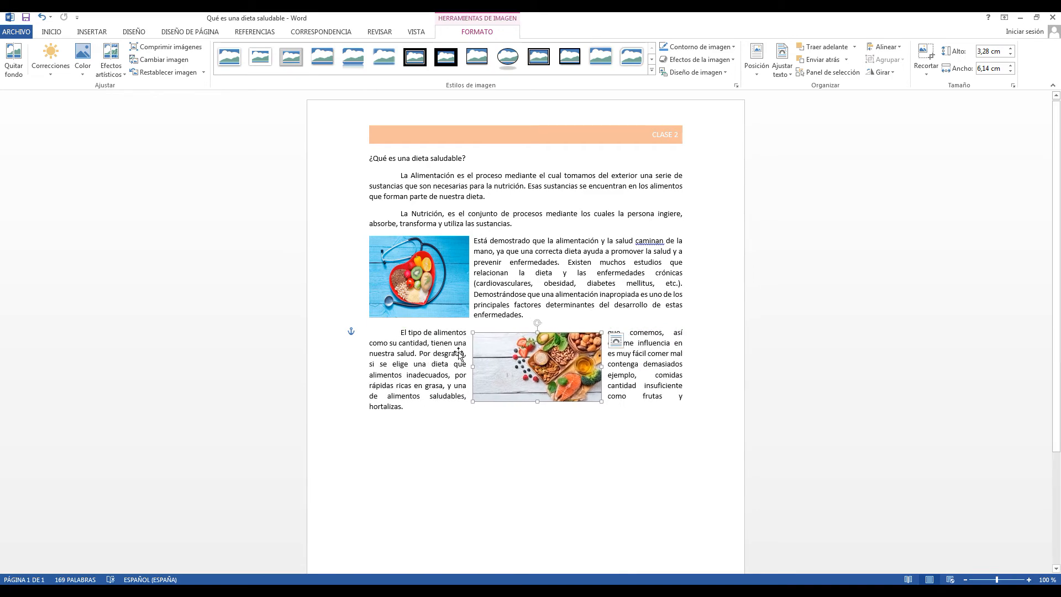
left_click_drag(548, 350, 630, 361)
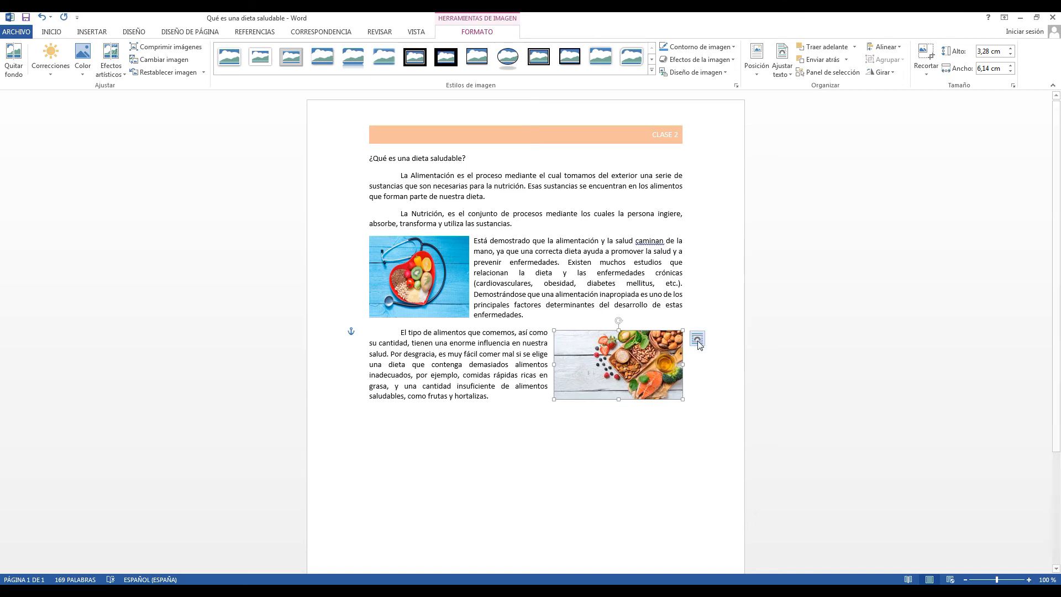
left_click(789, 73)
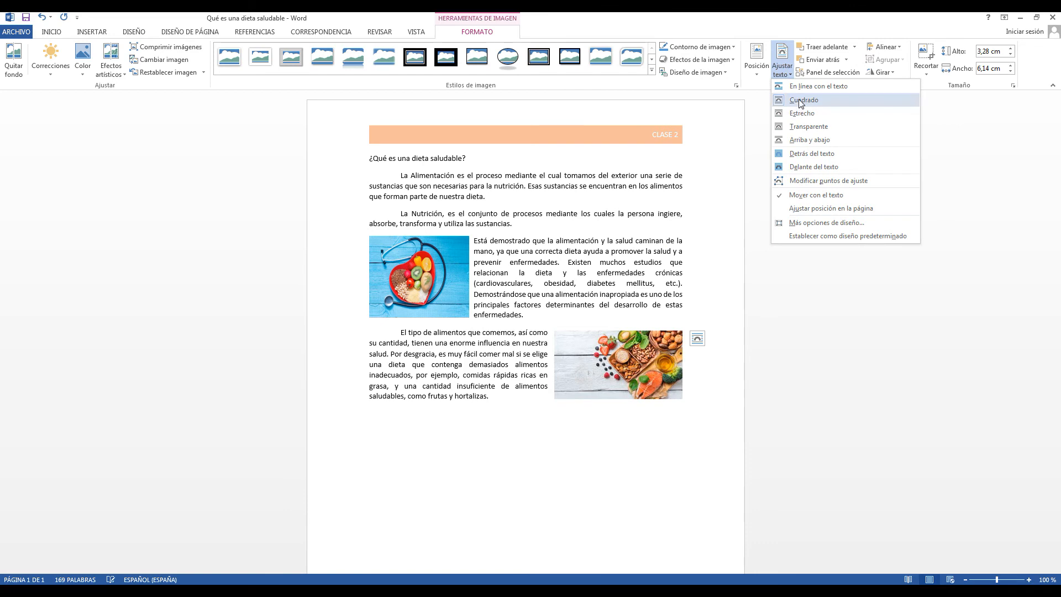
- Move the heart-plate picture below the last paragraph and return it to the indented gap beside the "Está demostrado" paragraph
left_click(590, 353)
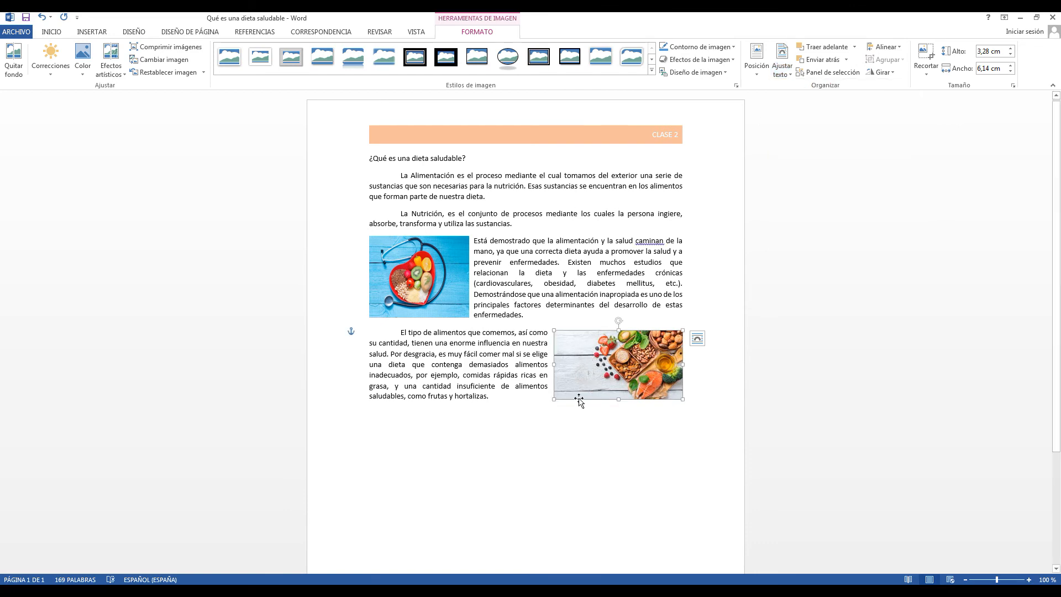
left_click(505, 417)
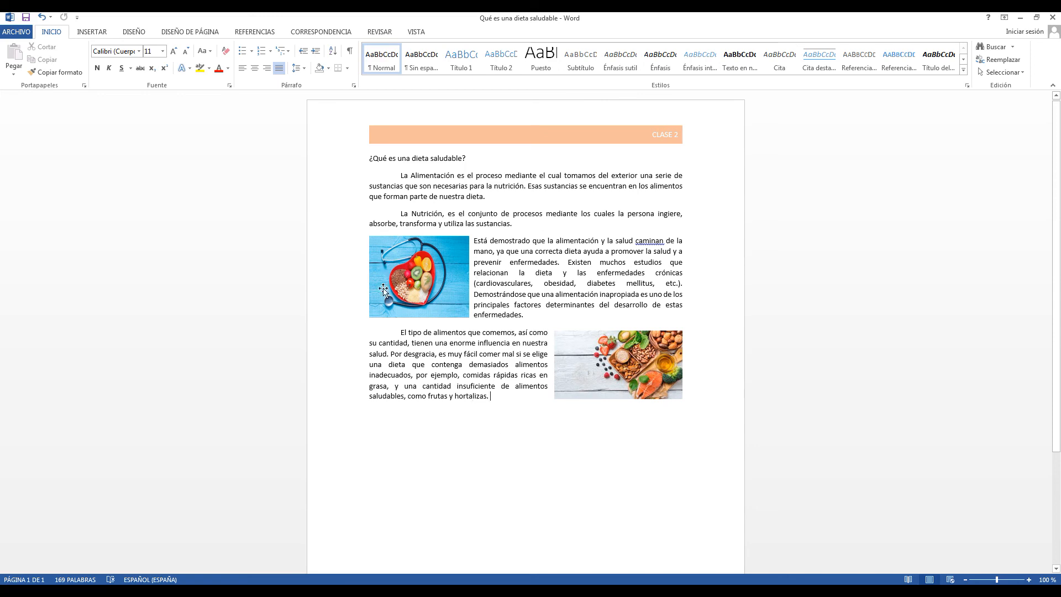
left_click_drag(406, 277, 411, 484)
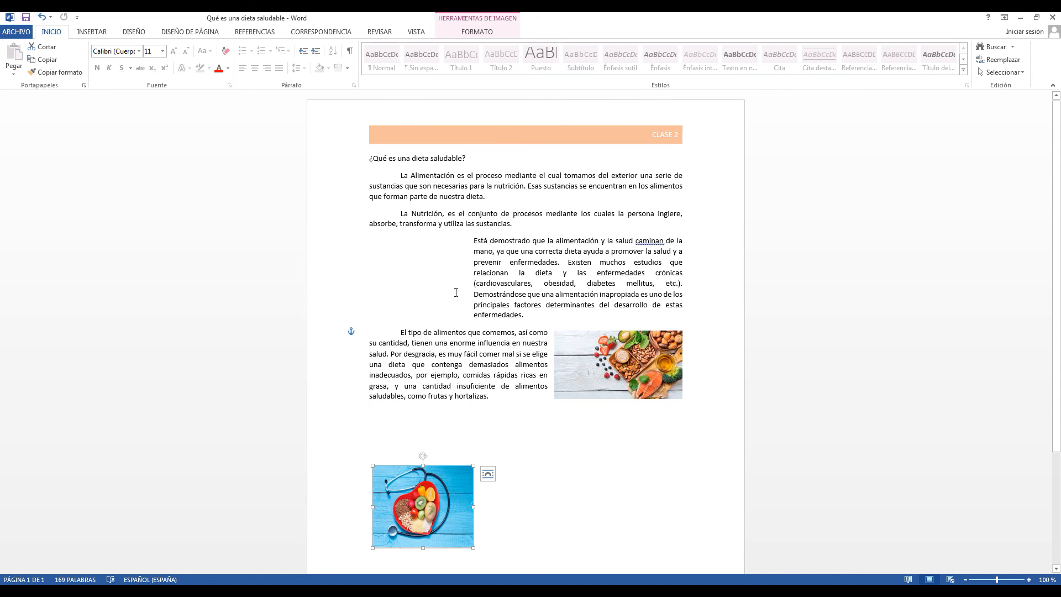
left_click_drag(438, 499, 431, 257)
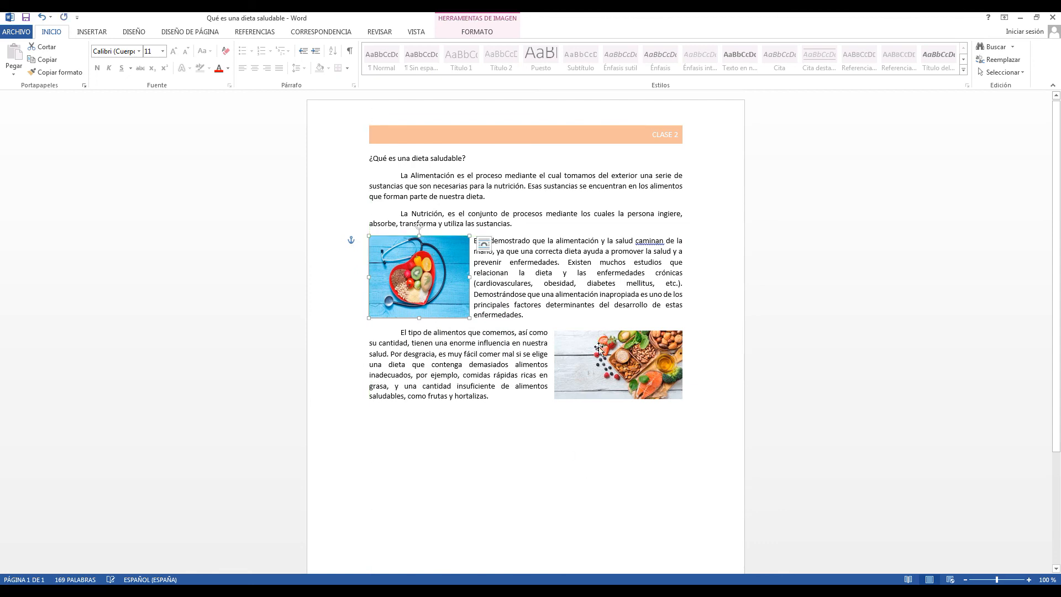
- Shift the "nutricion 2" picture inward into the last paragraph's text, realign it with the right margin and deselect it
left_click_drag(599, 351, 570, 357)
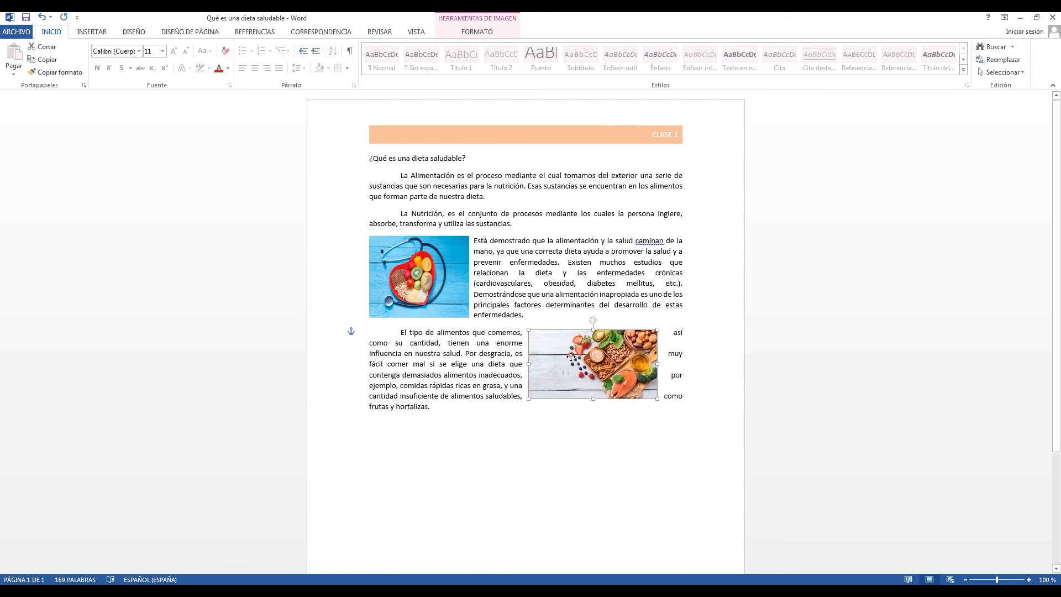
left_click(645, 446)
left_click_drag(583, 370, 610, 372)
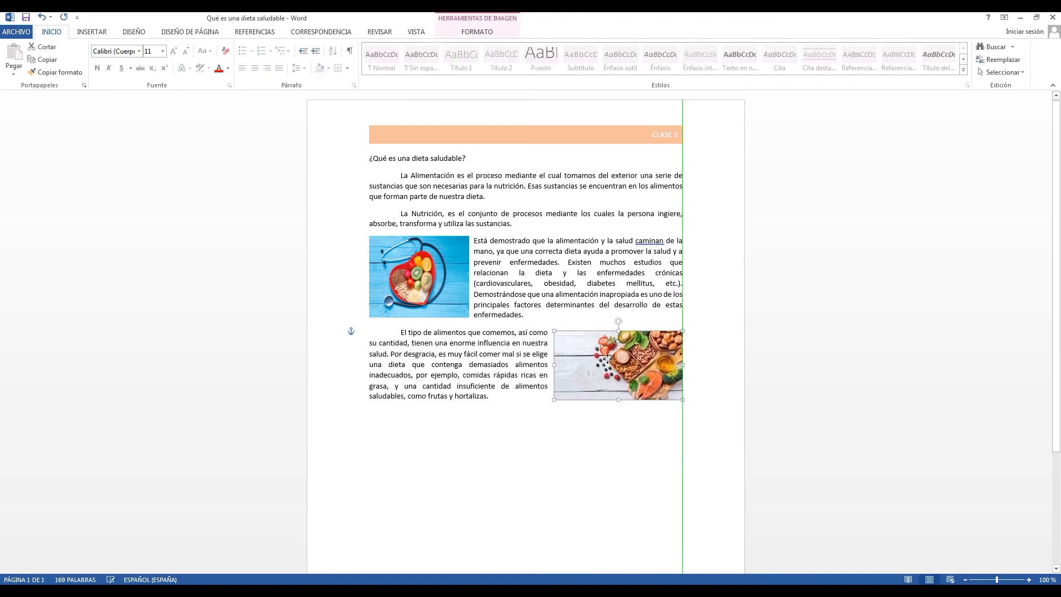
left_click(538, 427)
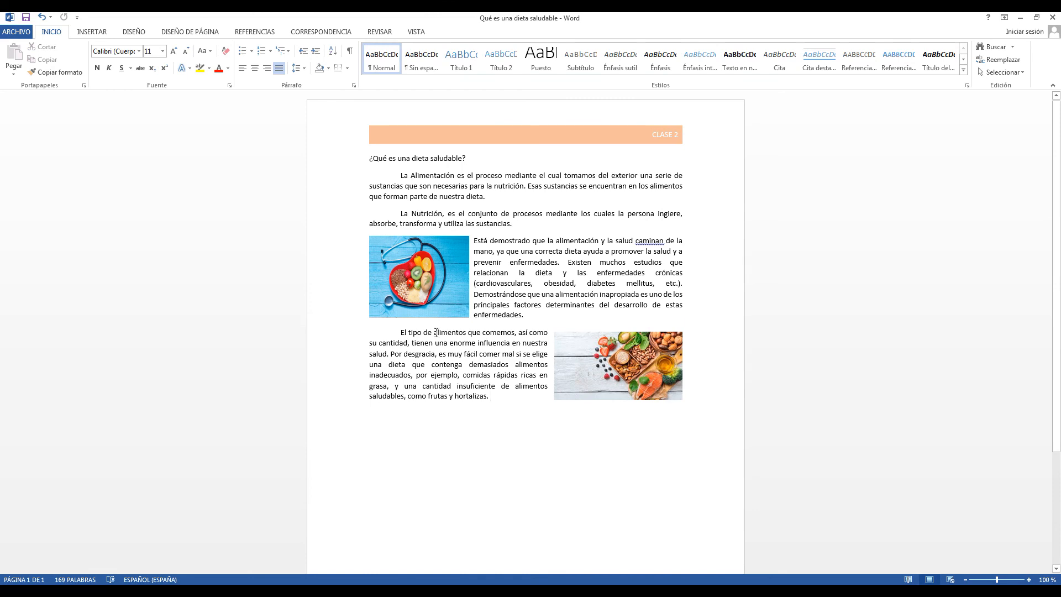